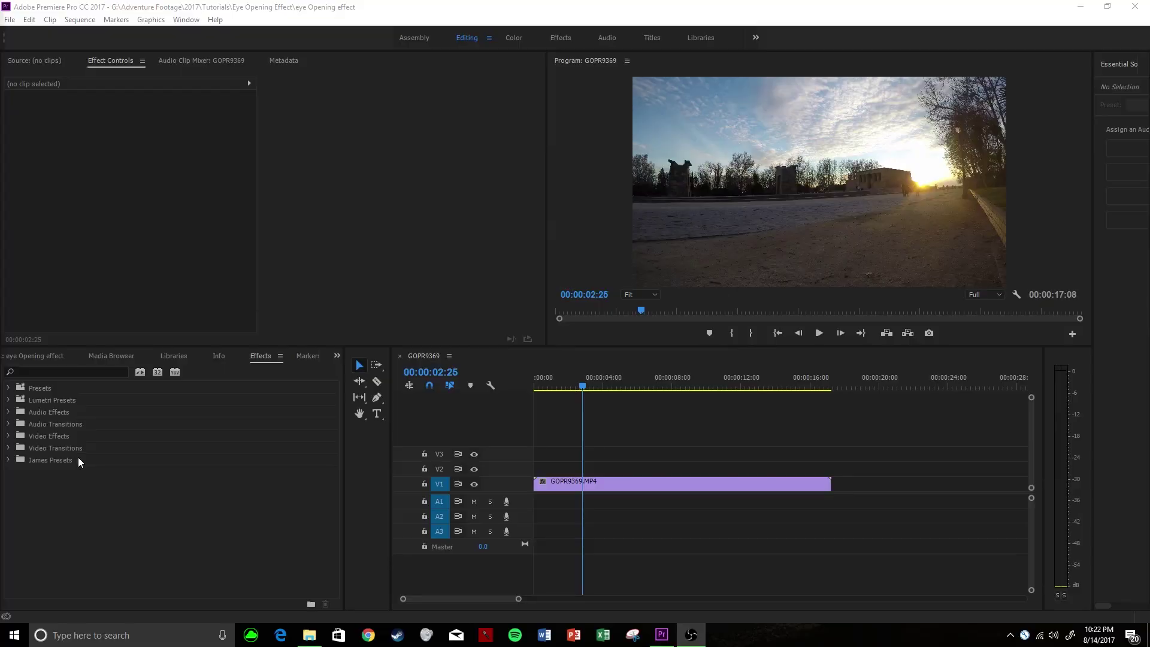
# Add a free-draw bezier mask under the Opacity effect of GOPR9369.MP4
pyautogui.click(555, 485)
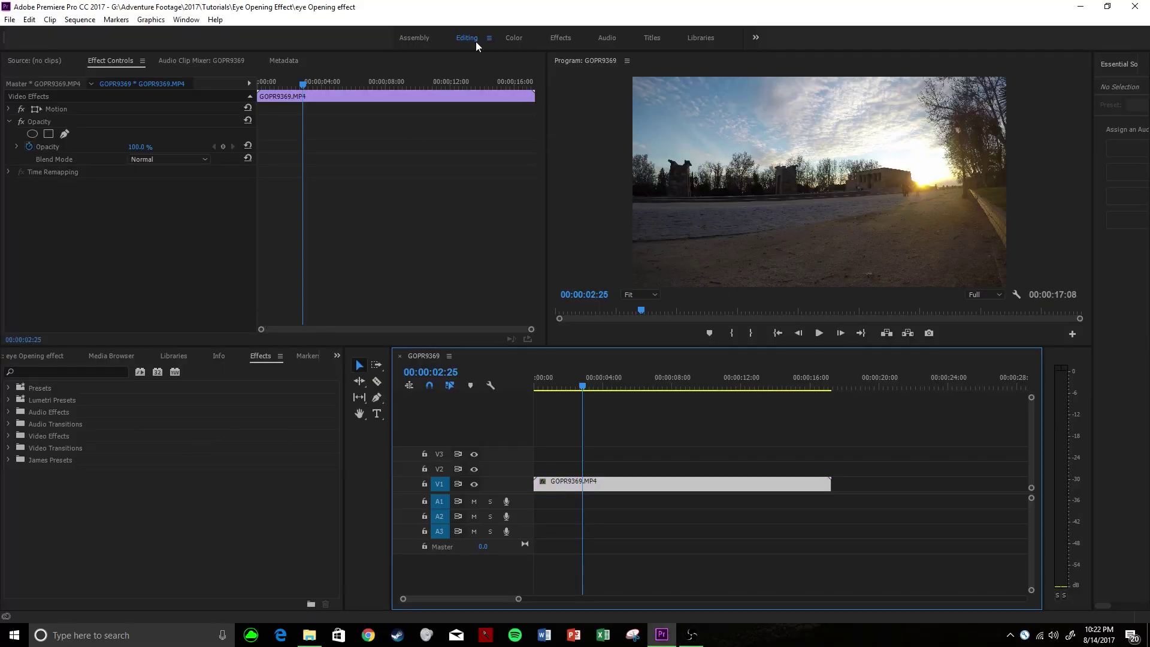
pyautogui.click(9, 121)
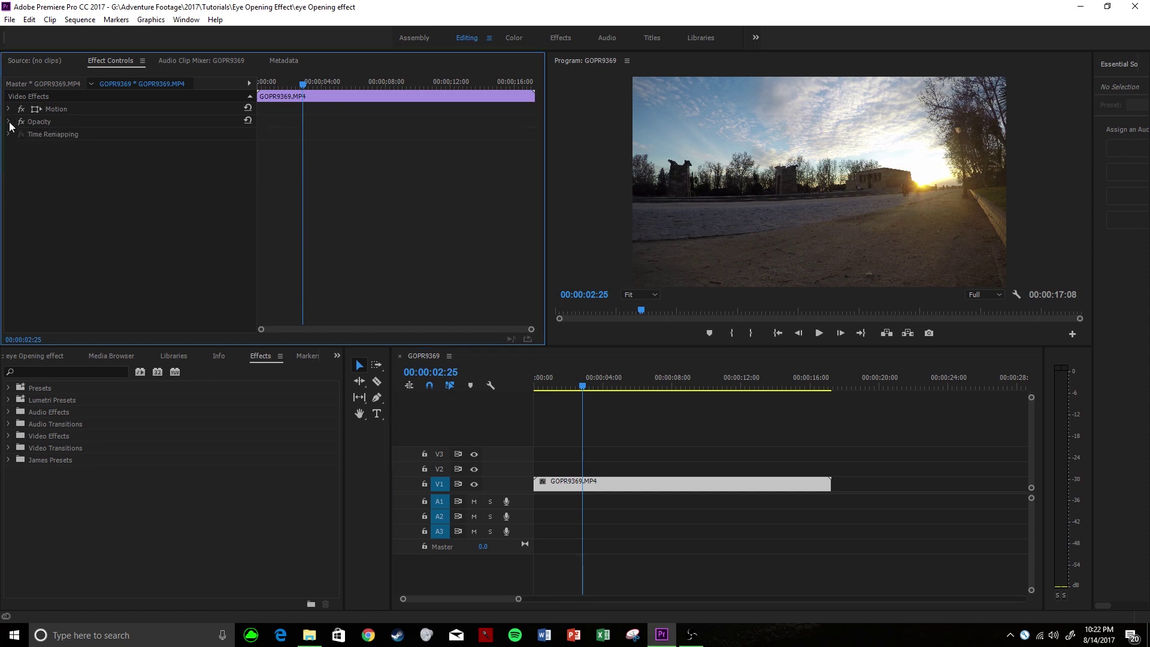
pyautogui.click(9, 122)
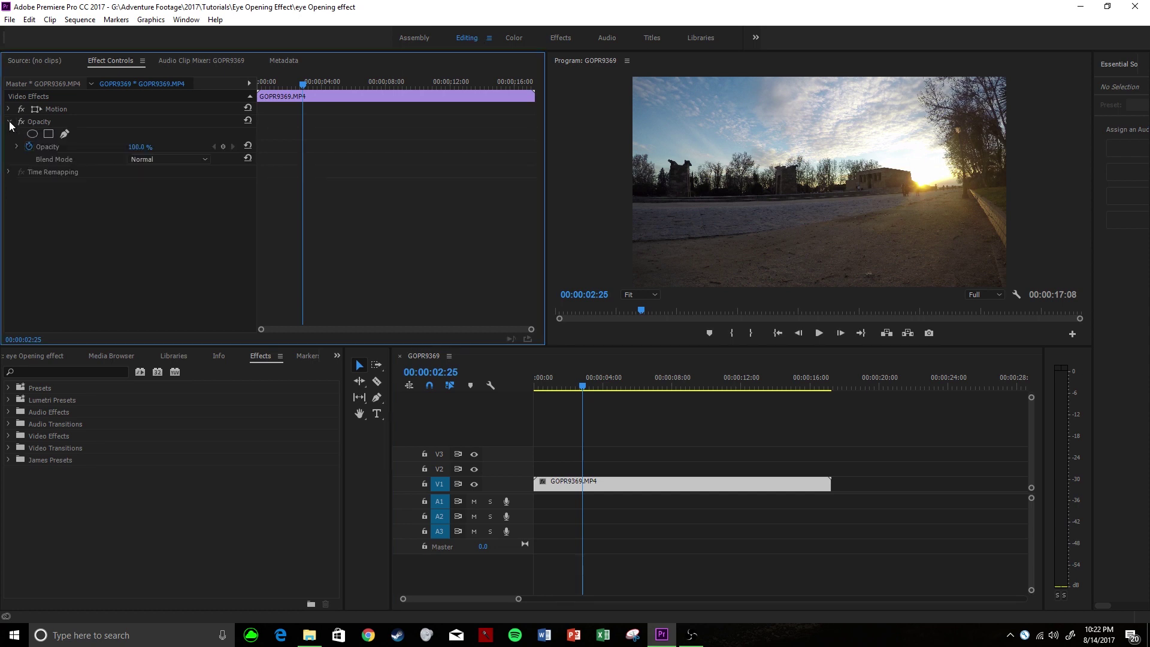
pyautogui.click(64, 134)
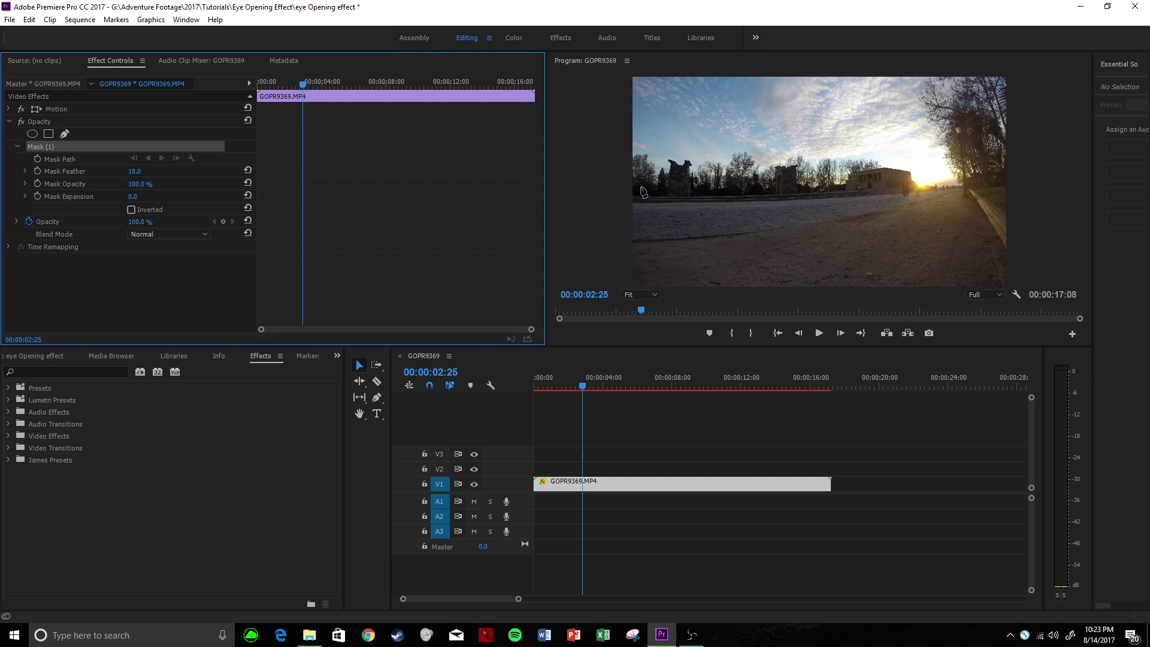
# Draw a closed diamond mask through the left edge, top, right edge and bottom points
pyautogui.click(635, 180)
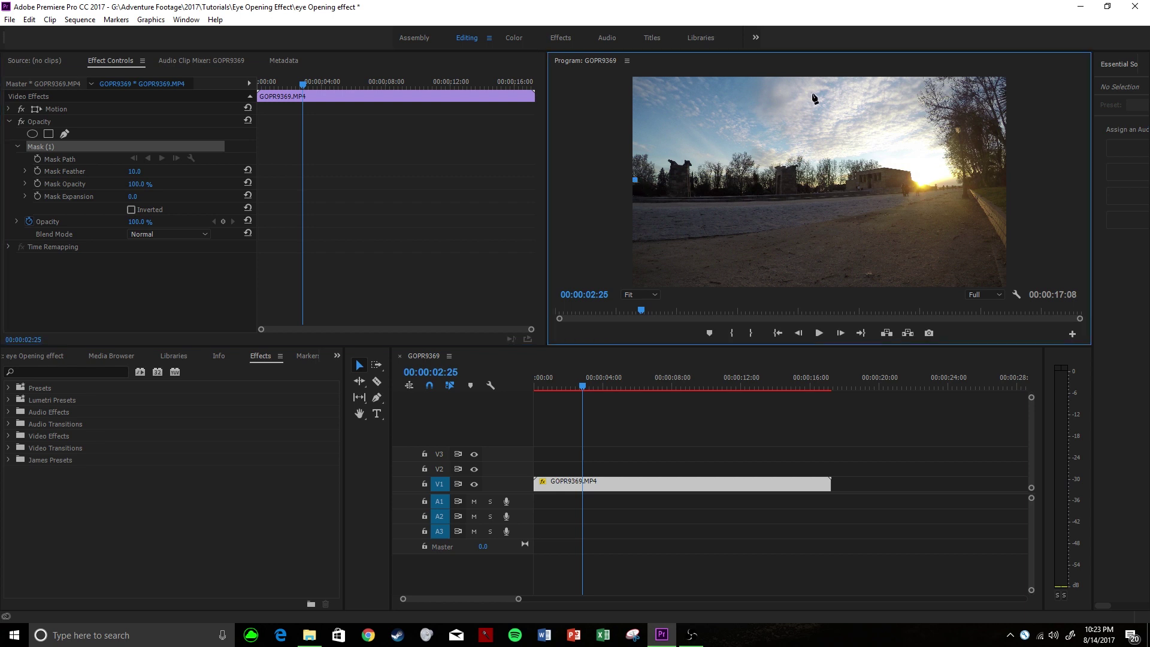
pyautogui.click(813, 94)
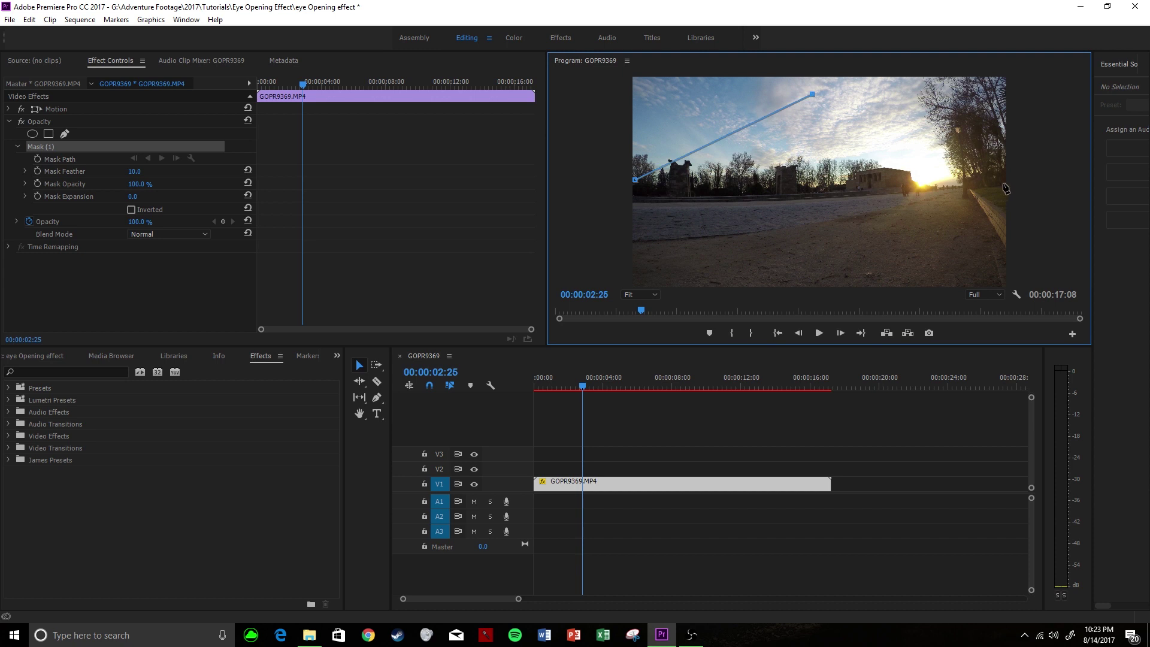
pyautogui.click(1003, 183)
pyautogui.click(814, 257)
pyautogui.click(635, 179)
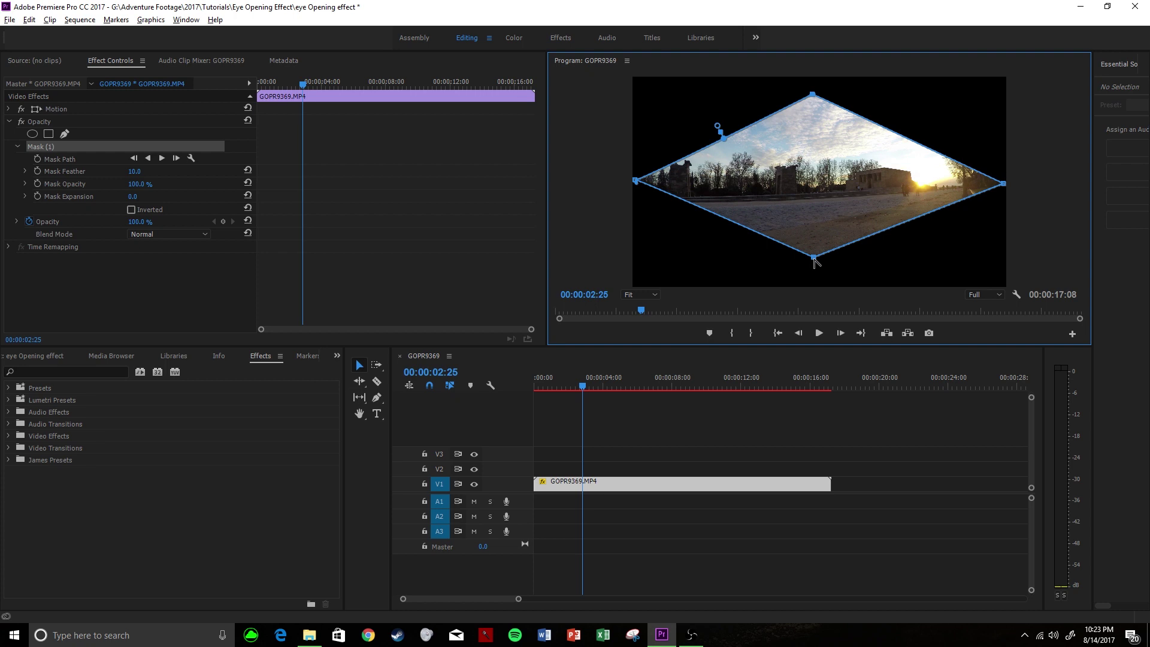
# Nudge the mask's bottom point lower, zoom the Program monitor to 150%, and adjust the view
pyautogui.moveTo(813, 258); pyautogui.dragTo(813, 260)
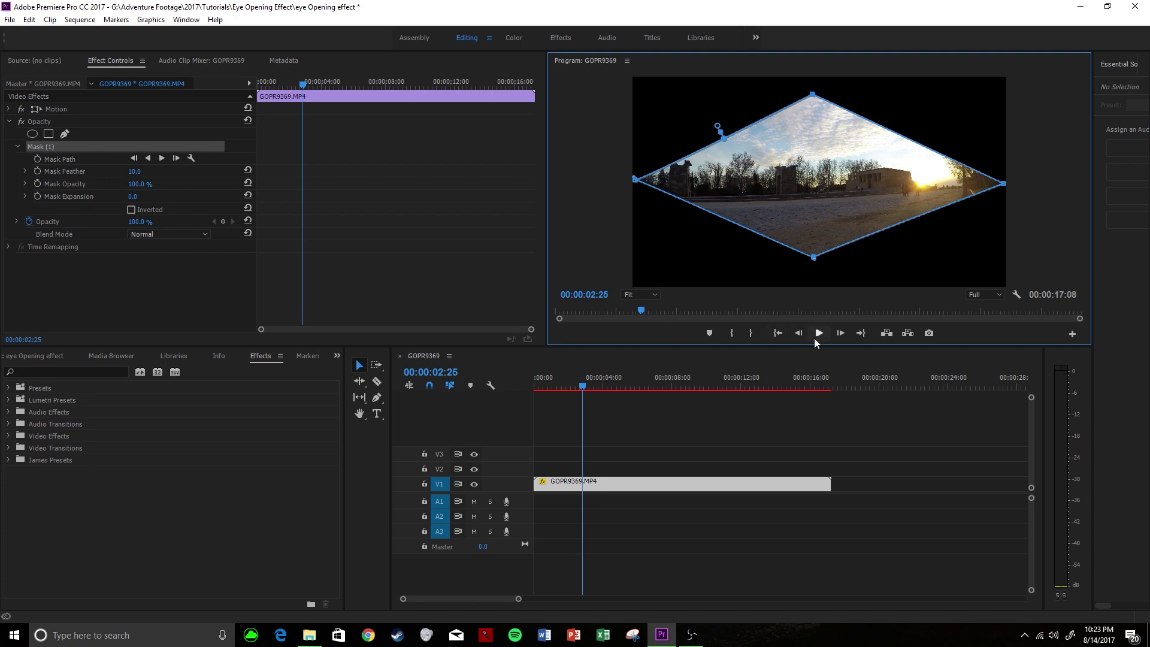
pyautogui.click(639, 294)
pyautogui.click(629, 392)
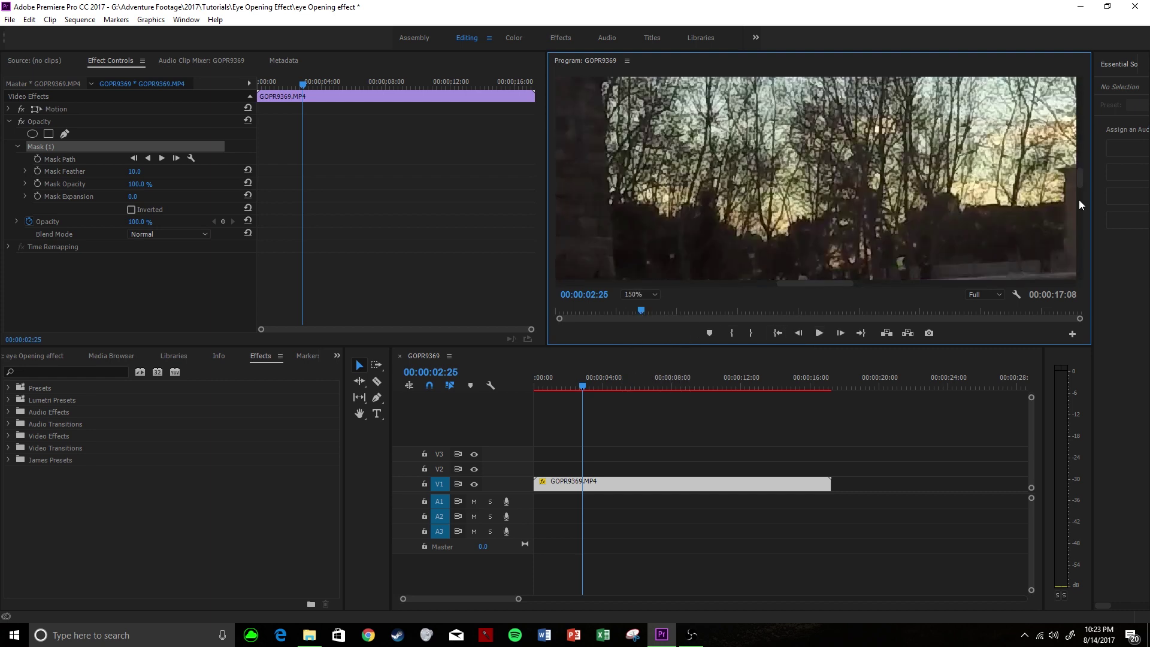
pyautogui.moveTo(1084, 184); pyautogui.dragTo(1078, 246)
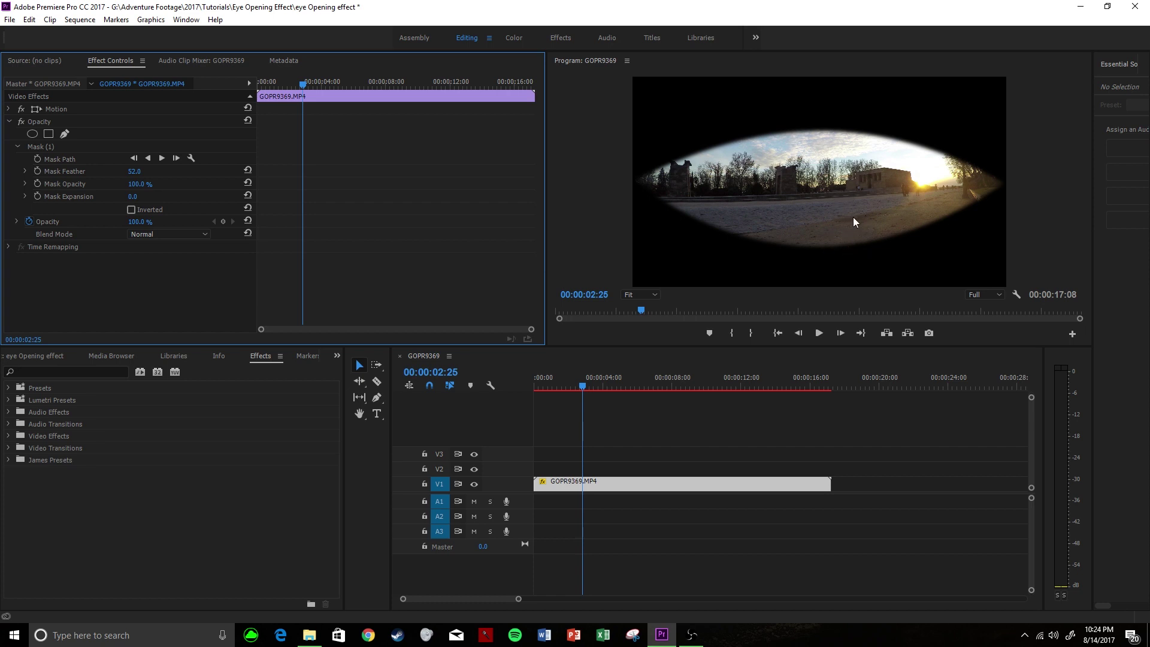
# Set a starting Mask Path keyframe at 0:00 with the mask outline visible
pyautogui.moveTo(583, 387); pyautogui.dragTo(526, 394)
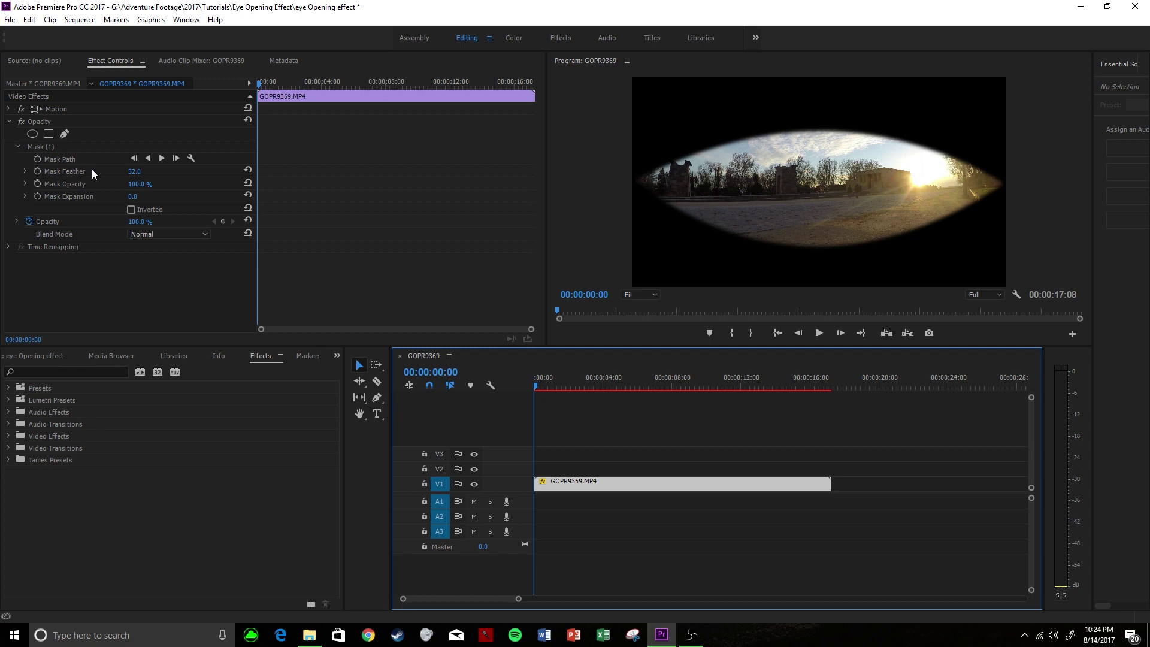
pyautogui.click(38, 159)
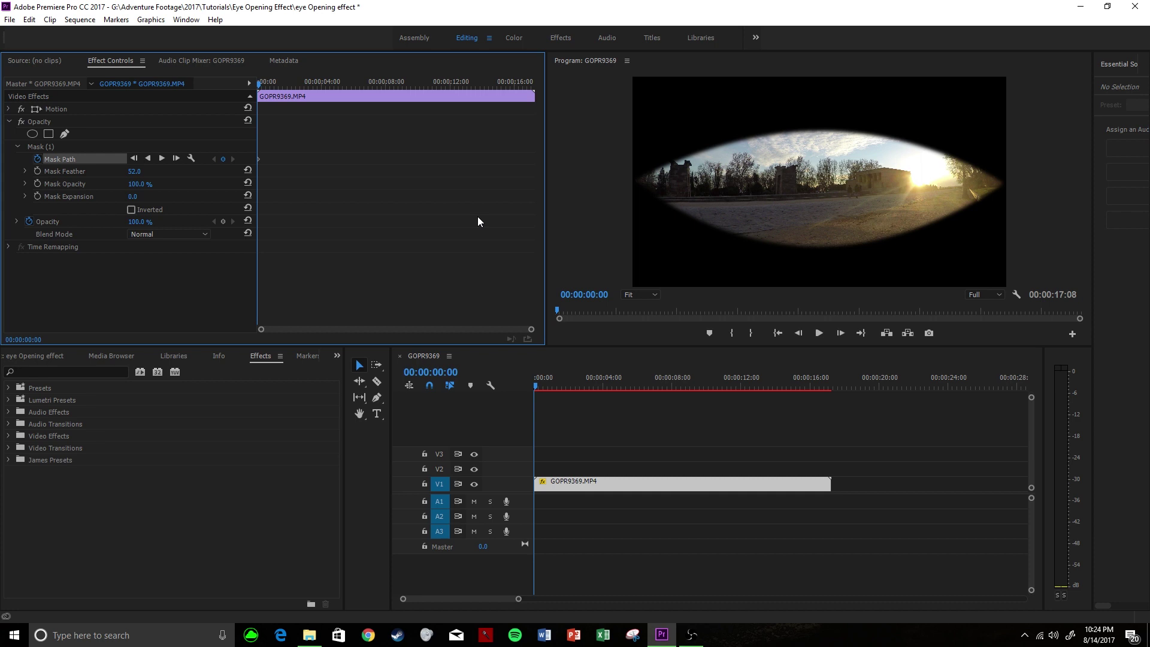
pyautogui.click(818, 223)
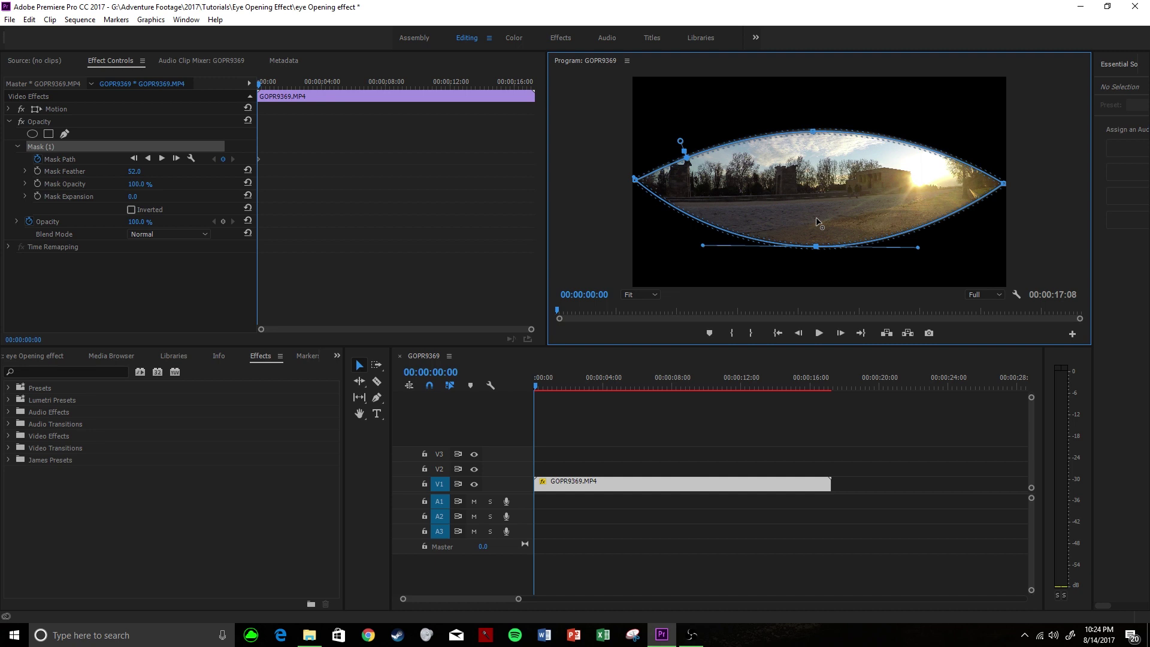
# Reshape the mask at 00:00:05:10 so the eye opens, then preview from the start
pyautogui.click(233, 159)
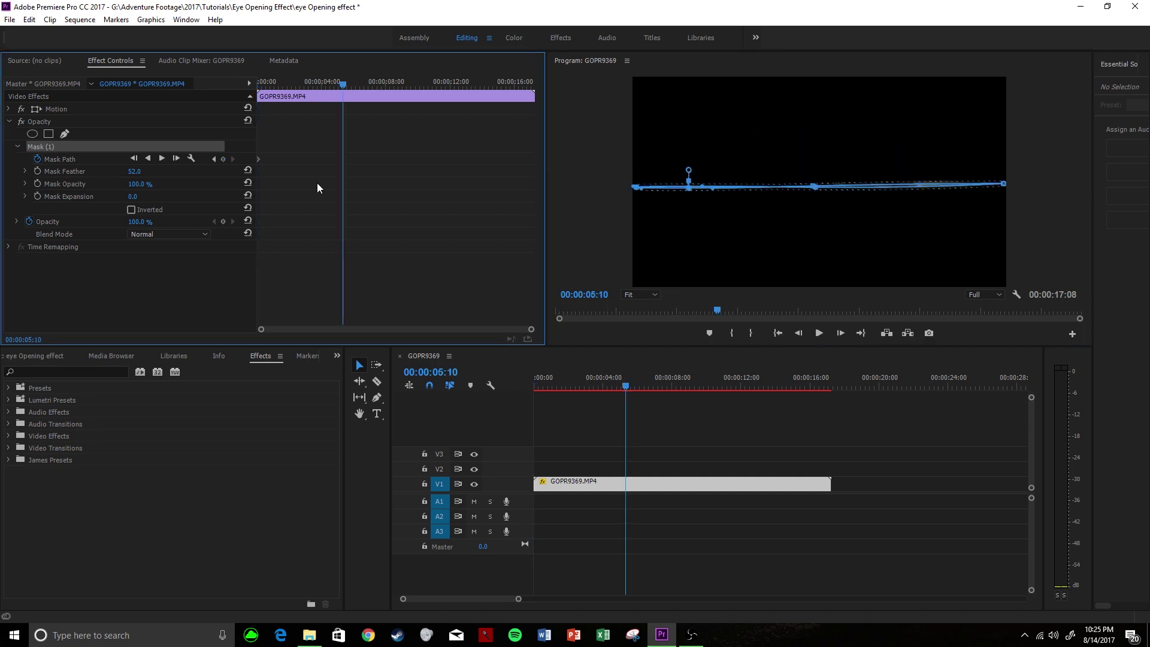
pyautogui.click(815, 189)
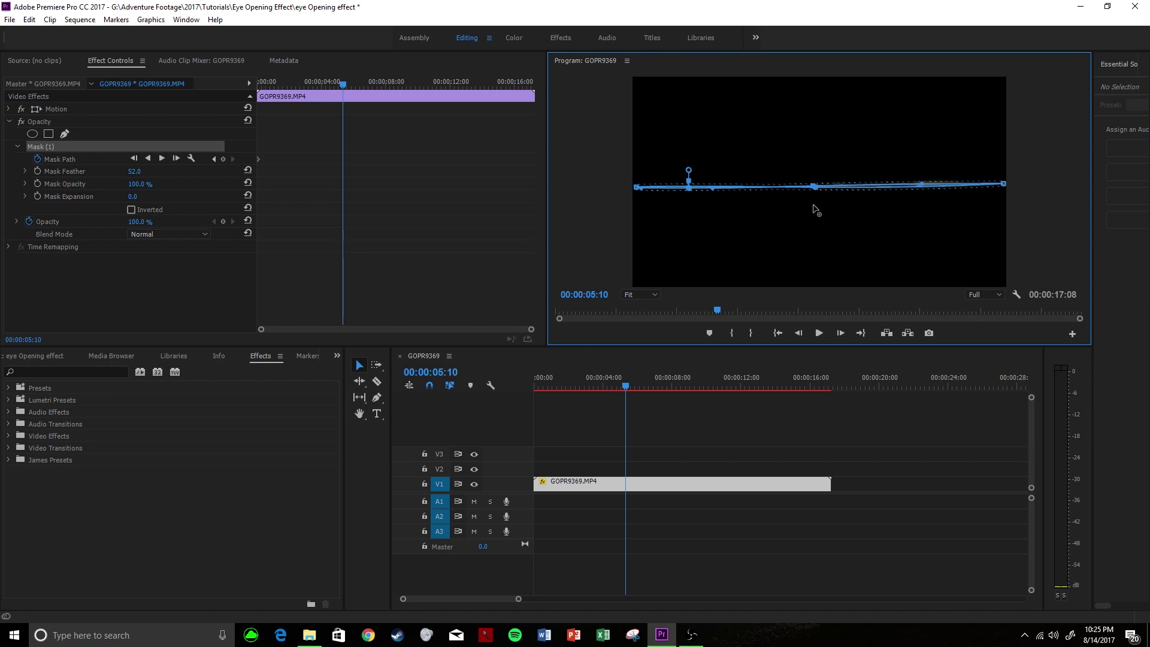
pyautogui.press('Home')
pyautogui.press('space')
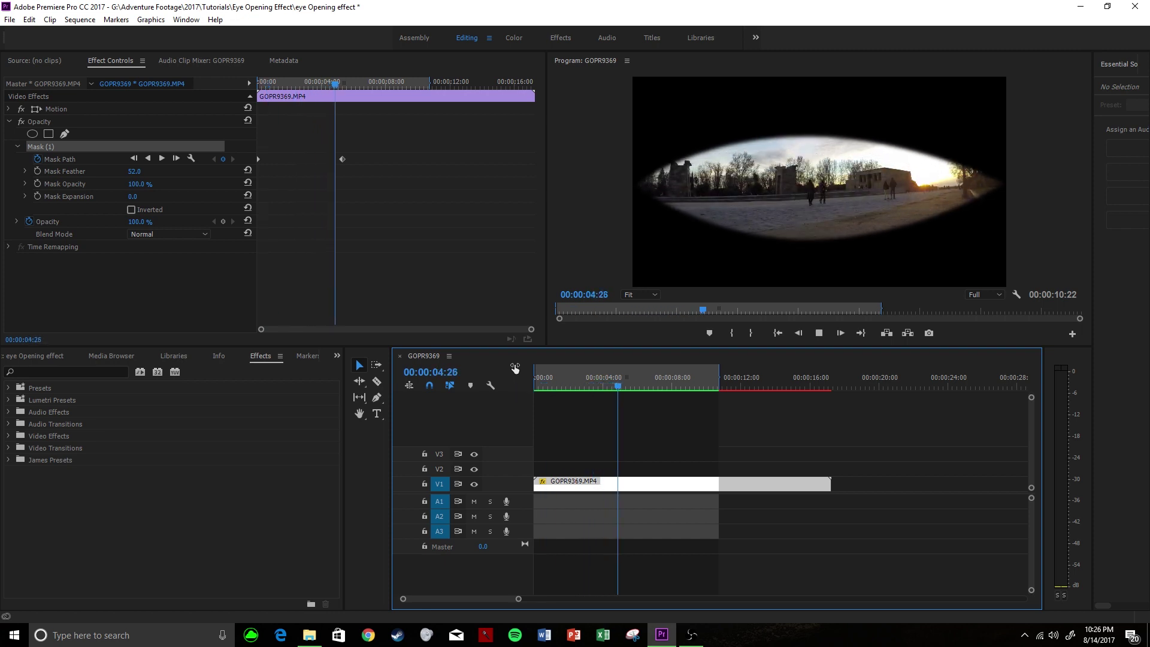
pyautogui.press('space')
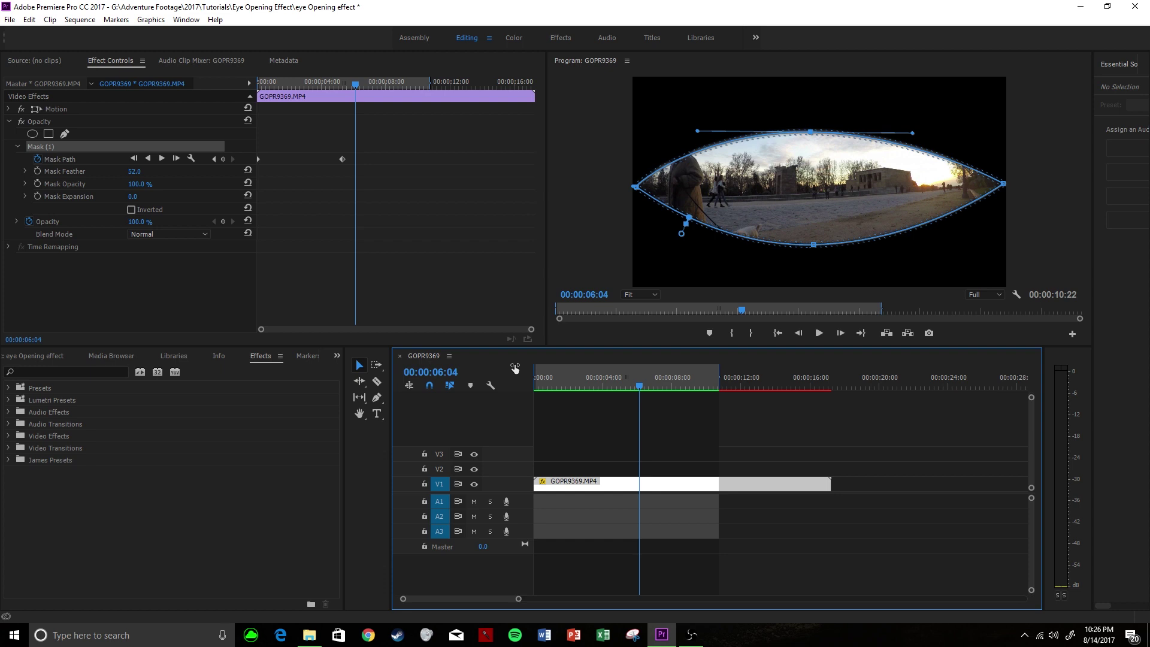
# Find Gaussian Blur by searching 'blur' and apply it to GOPR9369.MP4
pyautogui.moveTo(598, 382); pyautogui.dragTo(518, 389)
pyautogui.click(65, 372)
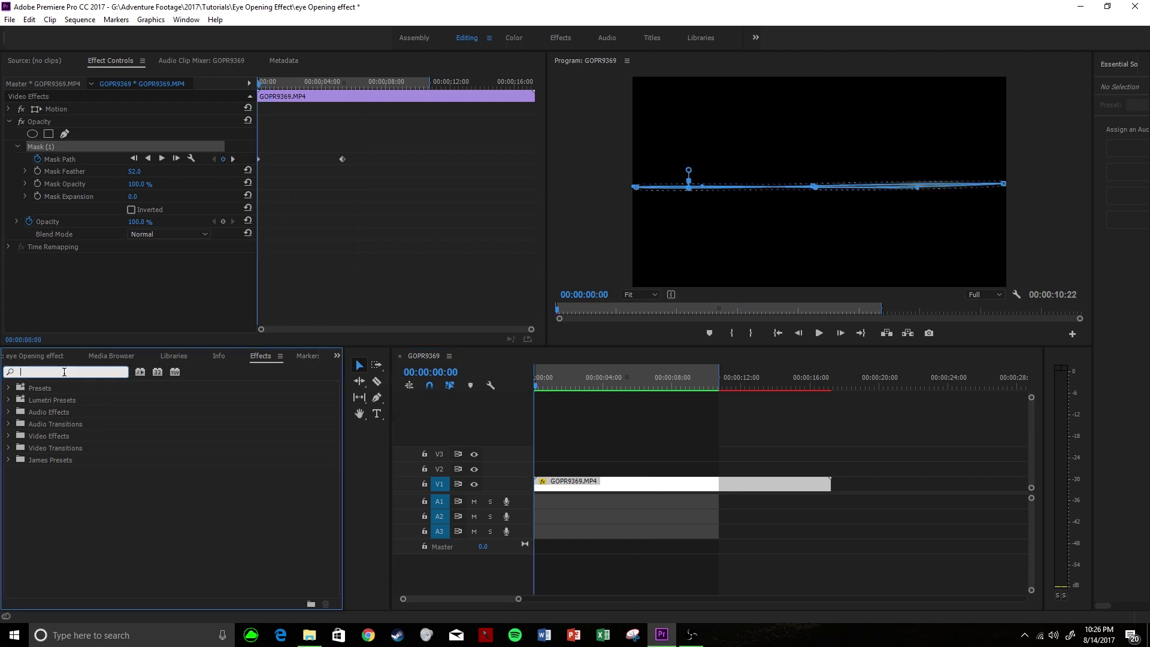
pyautogui.write('blur')
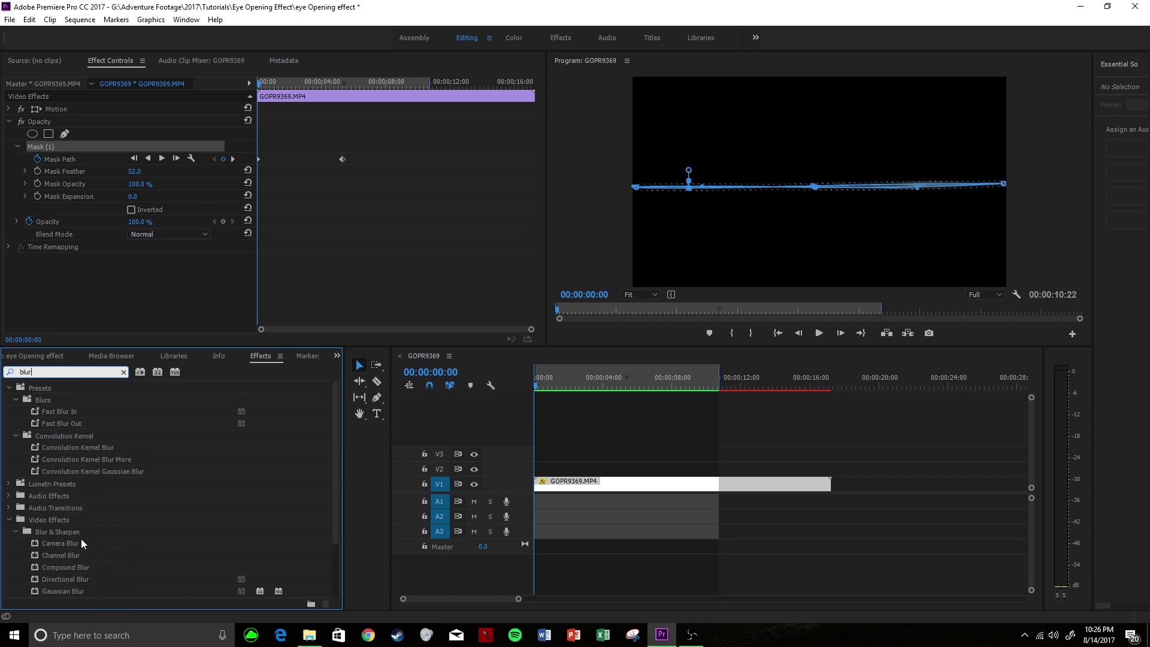
pyautogui.scroll(-2, 83, 541)
pyautogui.moveTo(62, 566); pyautogui.dragTo(593, 484)
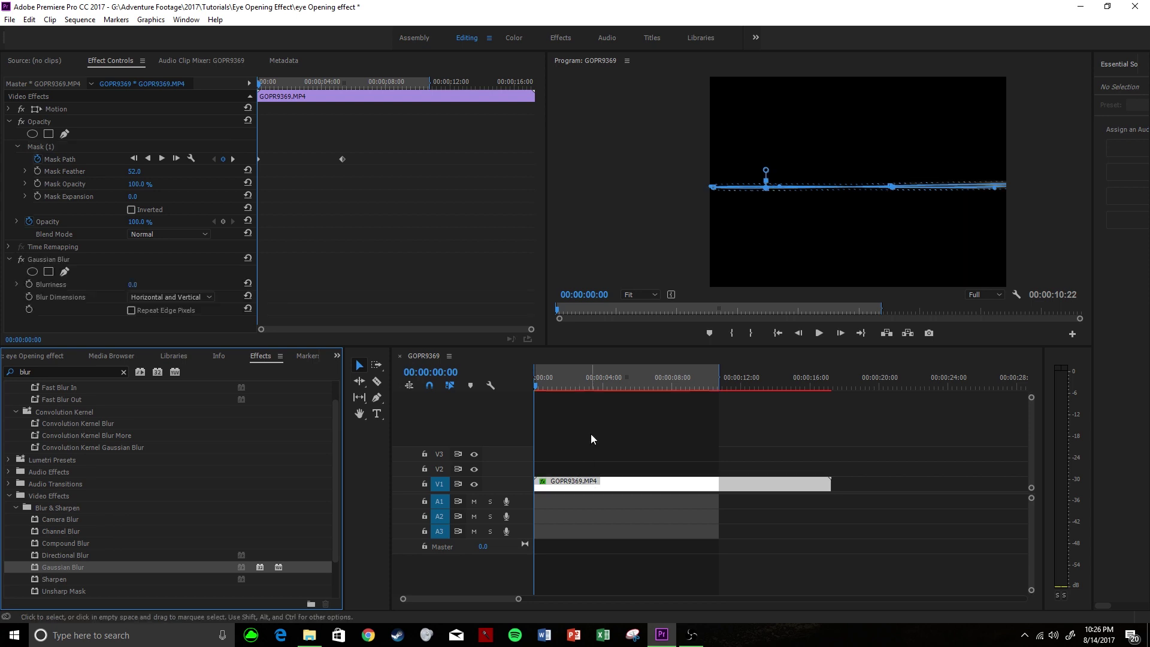
# Keyframe Gaussian Blur Blurriness at 25 at the clip start
pyautogui.click(531, 387)
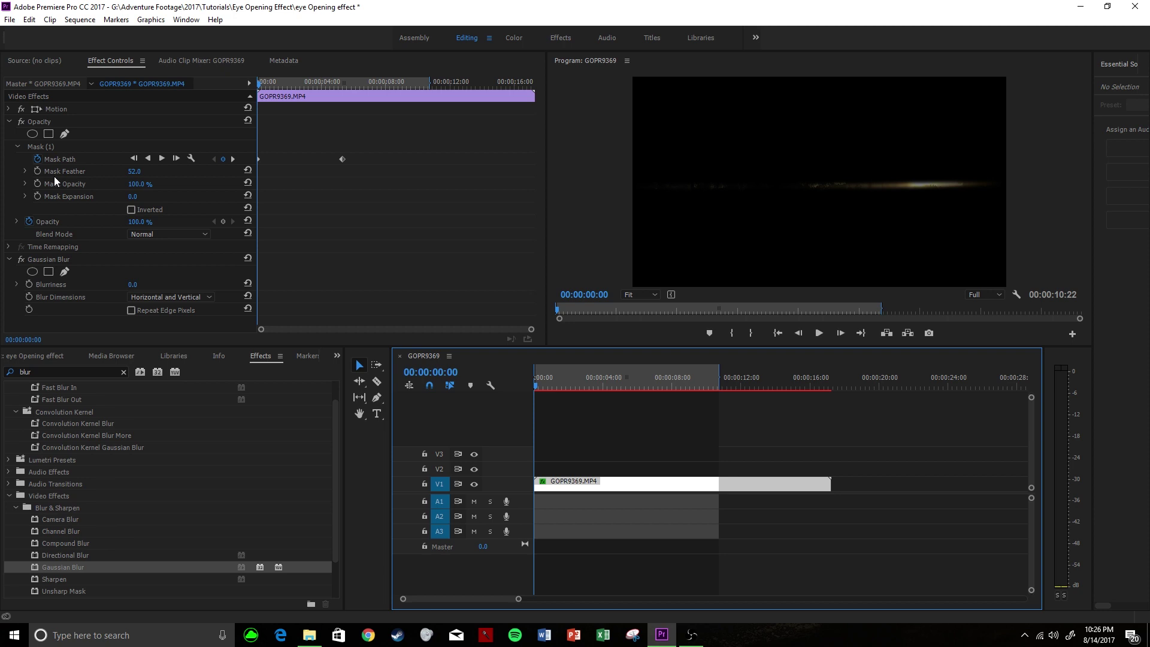
pyautogui.click(9, 121)
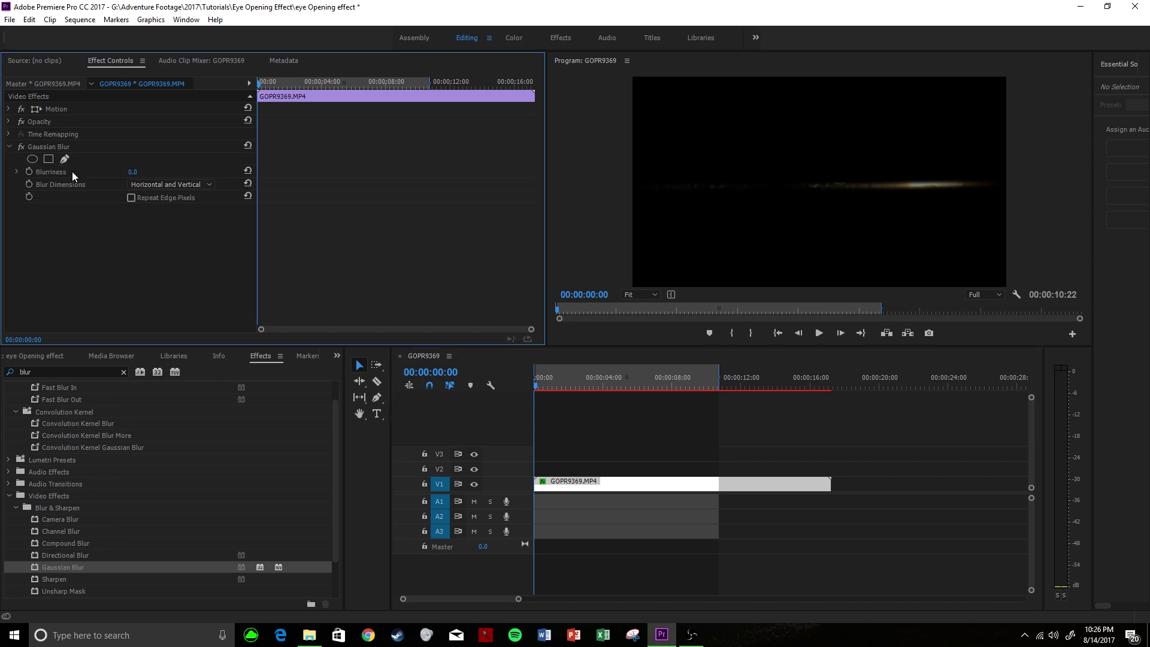
pyautogui.click(28, 172)
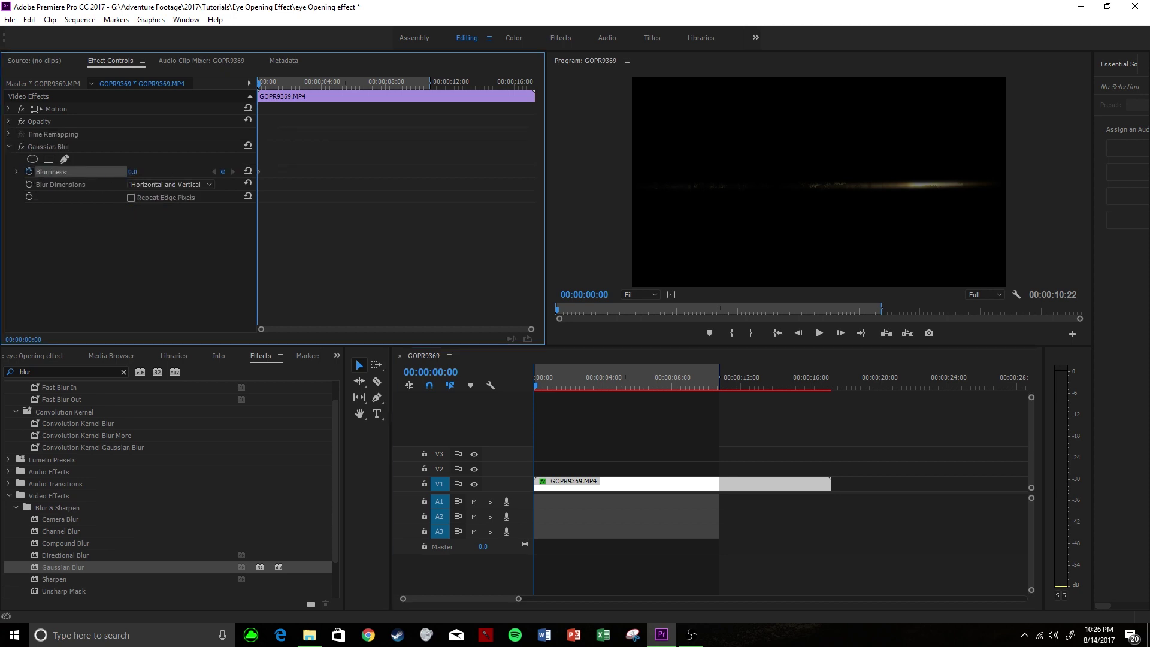
pyautogui.moveTo(132, 171); pyautogui.dragTo(142, 171)
pyautogui.moveTo(537, 386); pyautogui.dragTo(671, 366)
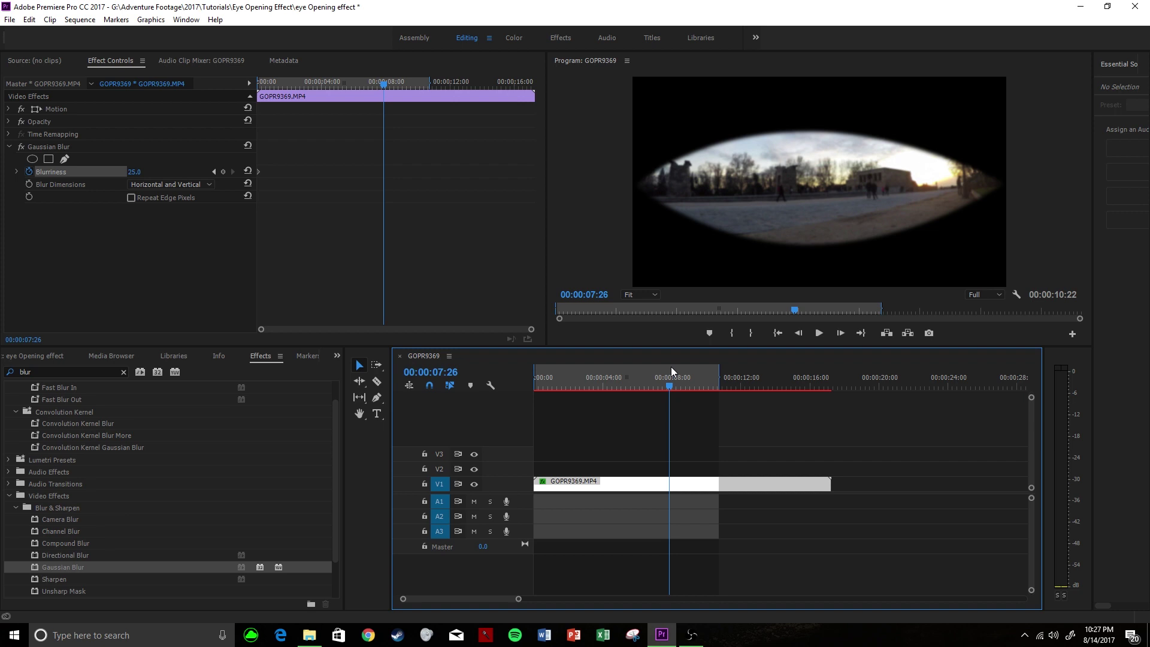
# Set a Blurriness keyframe of 0 at 00:00:09:24
pyautogui.moveTo(671, 386); pyautogui.dragTo(704, 390)
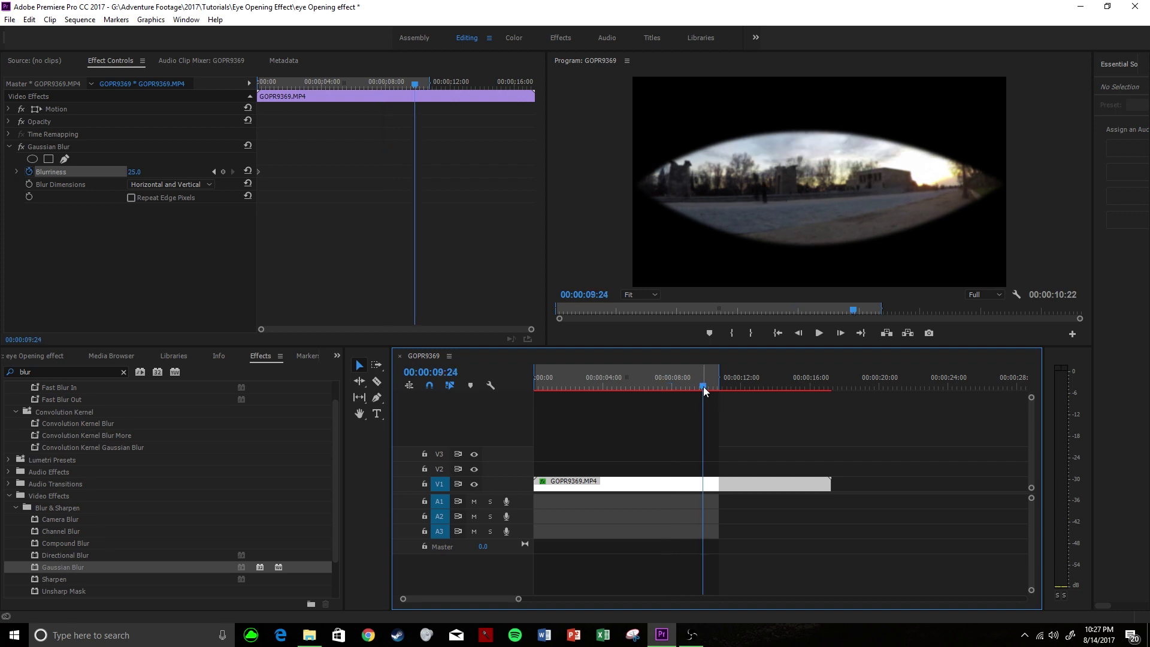
pyautogui.click(143, 171)
pyautogui.write('0')
pyautogui.press('Return')
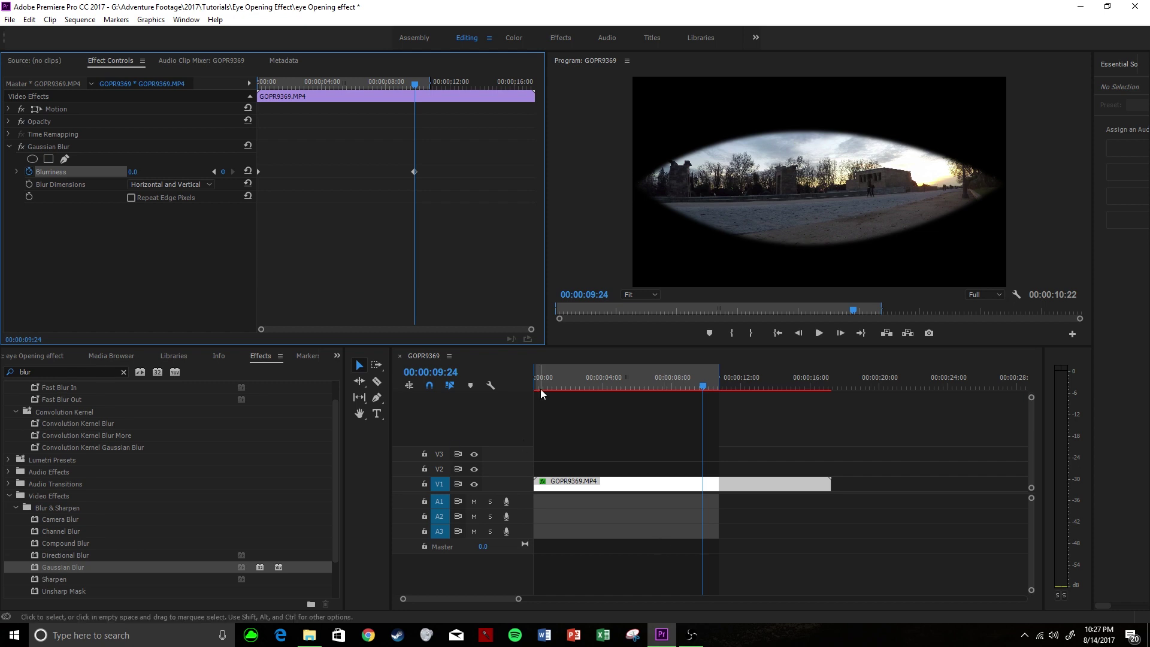
pyautogui.moveTo(561, 387); pyautogui.dragTo(565, 390)
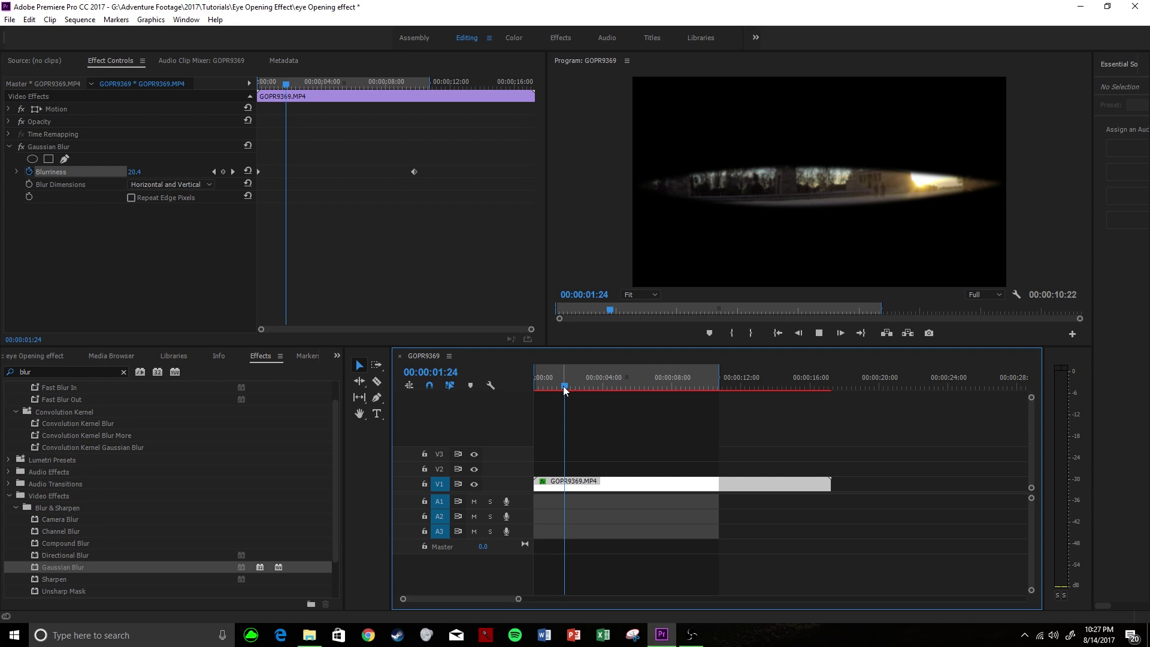
pyautogui.press('space')
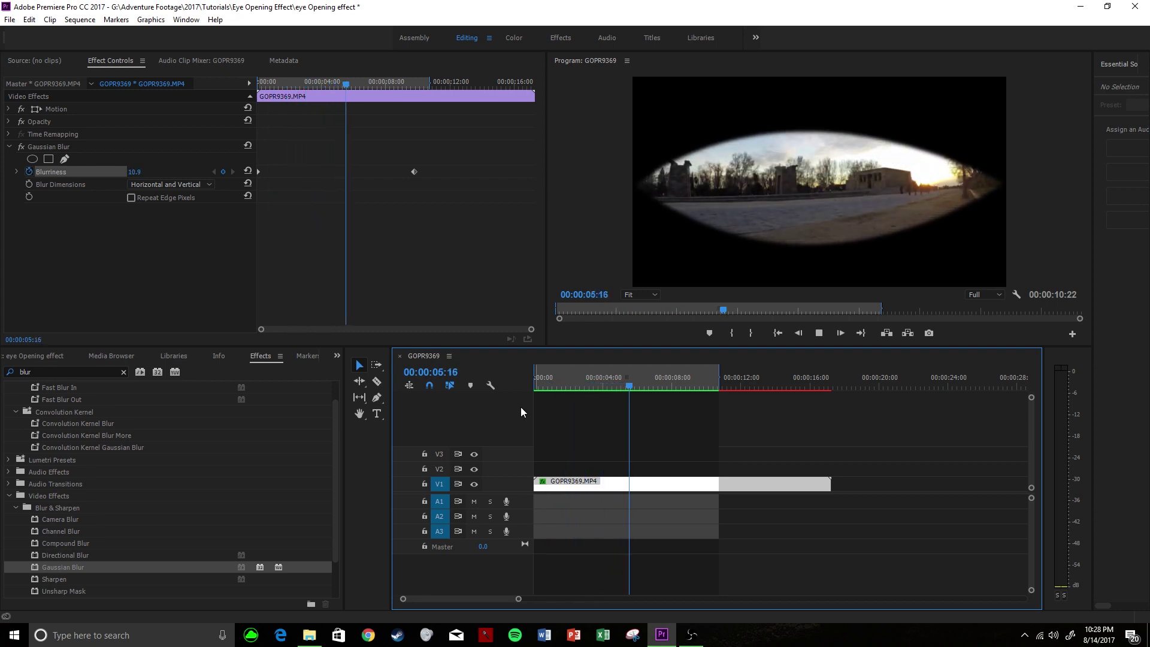
pyautogui.press('space')
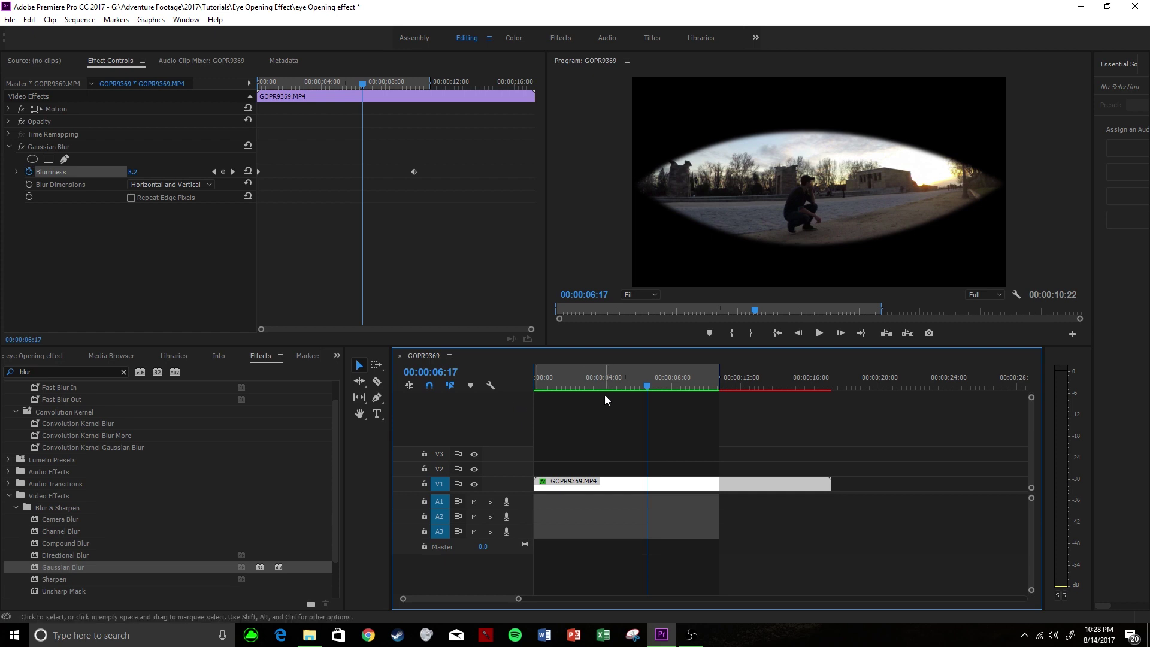